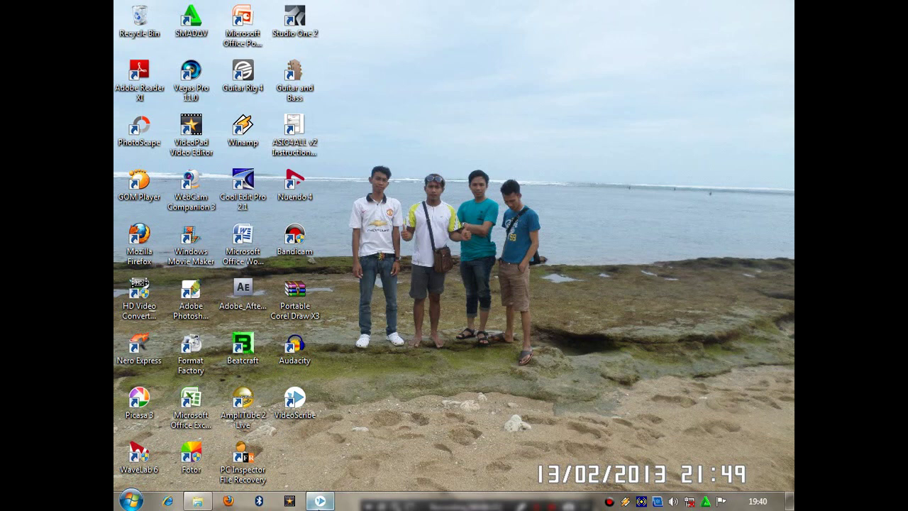
Switch to VideoScribe and create a new blank scribe
{"action": "left_click", "coordinate": [320, 501]}
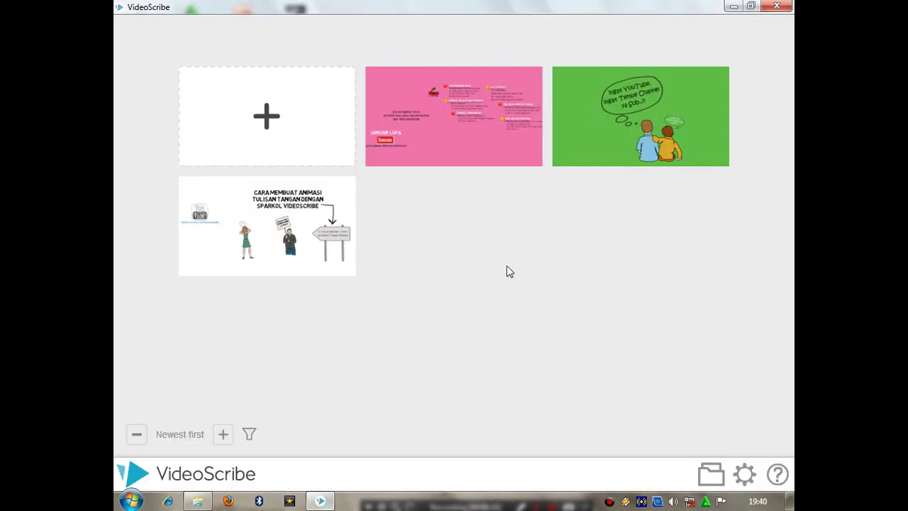
{"action": "left_click", "coordinate": [271, 126]}
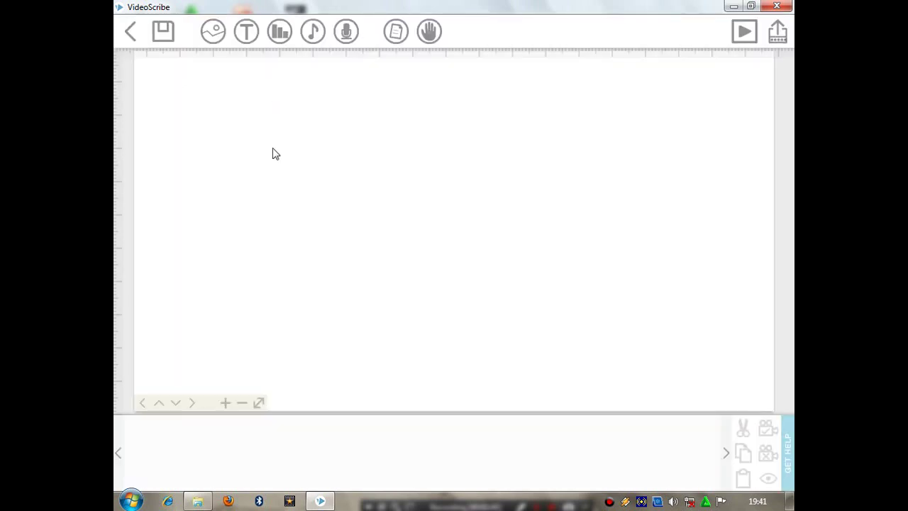
Import the photo IMG_0862 from the Picture folder on DATA (D:) and add it to the canvas in the white-bordered instant-photo style
{"action": "left_click", "coordinate": [214, 33]}
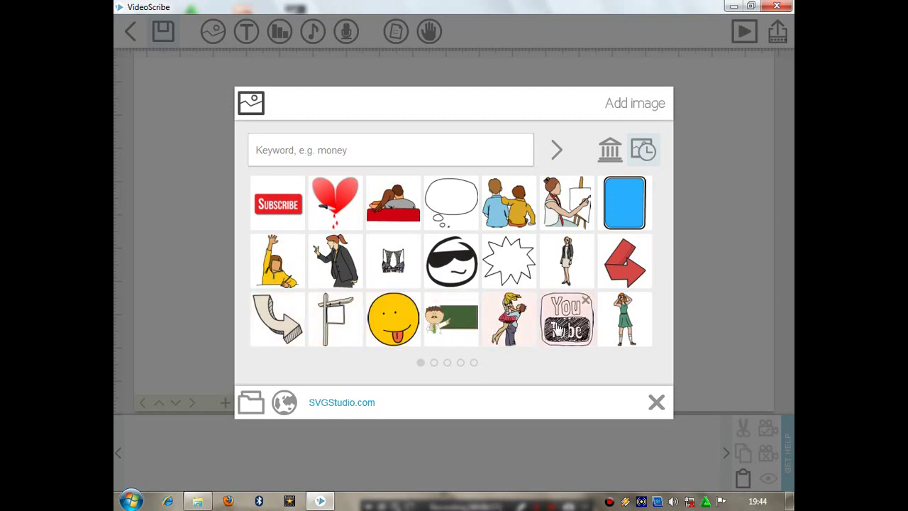
{"action": "left_click", "coordinate": [434, 365]}
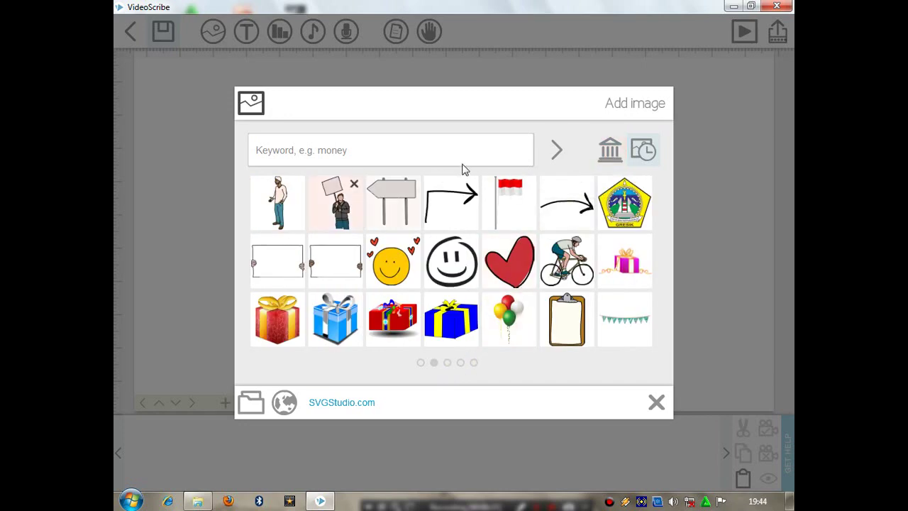
{"action": "left_click", "coordinate": [423, 363]}
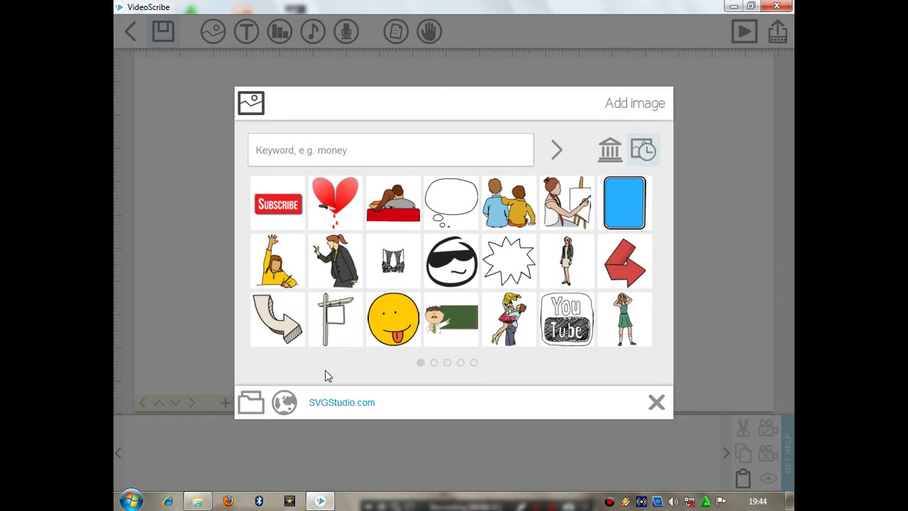
{"action": "left_click", "coordinate": [253, 404]}
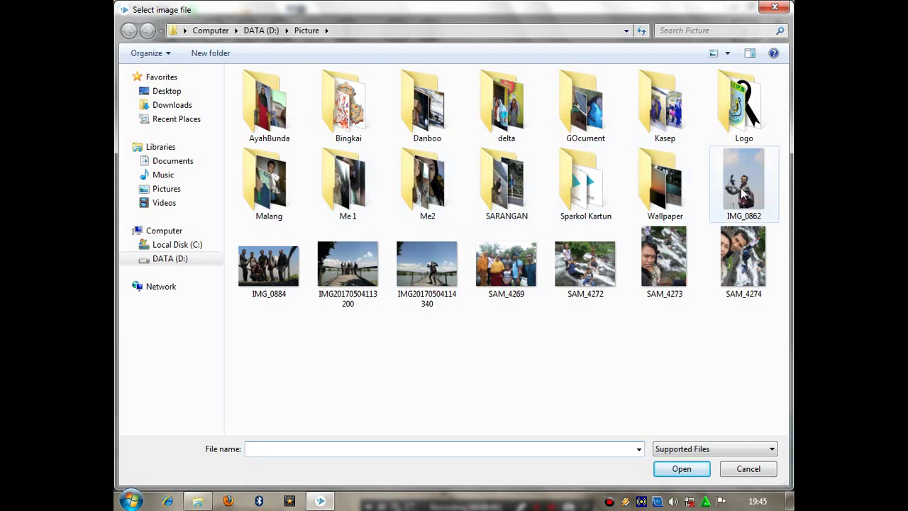
{"action": "mouse_move", "coordinate": [750, 193]}
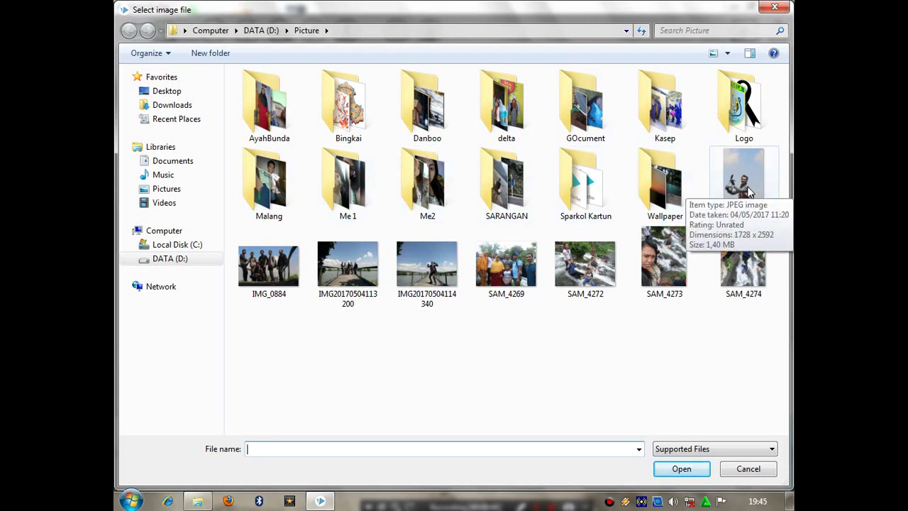
{"action": "left_click", "coordinate": [750, 193]}
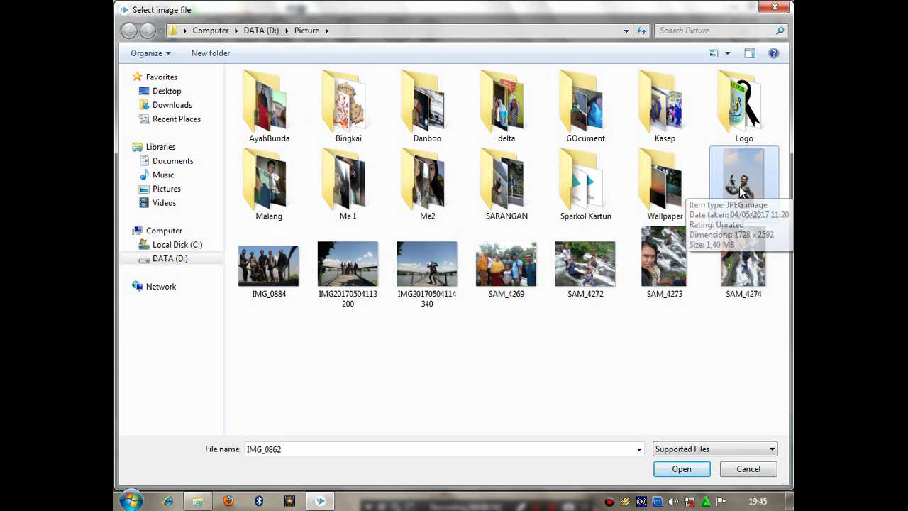
{"action": "left_click", "coordinate": [681, 469]}
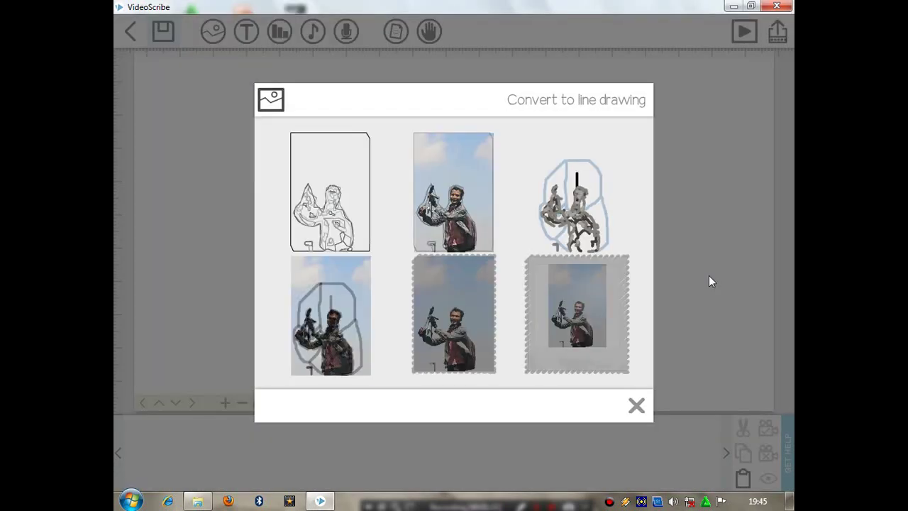
{"action": "left_click", "coordinate": [581, 322]}
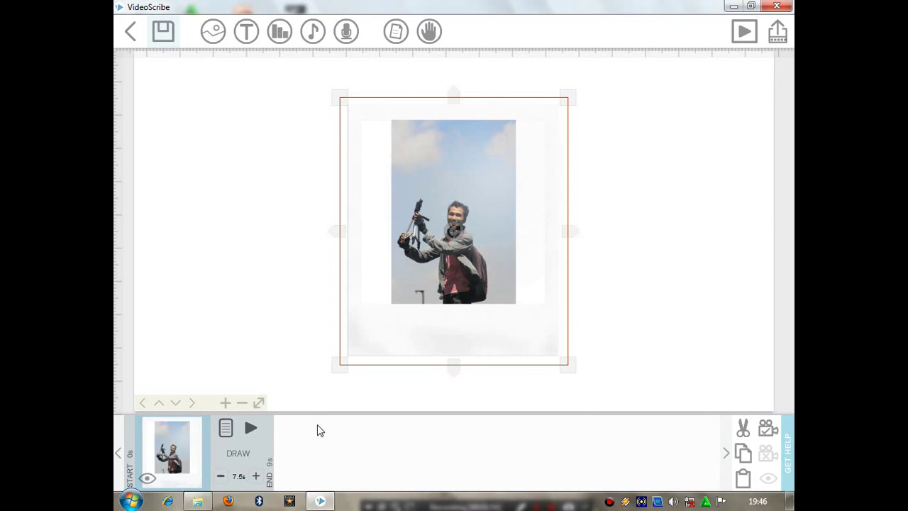
Preview the scribe from the photo and disable zooming at the end
{"action": "left_click", "coordinate": [250, 432]}
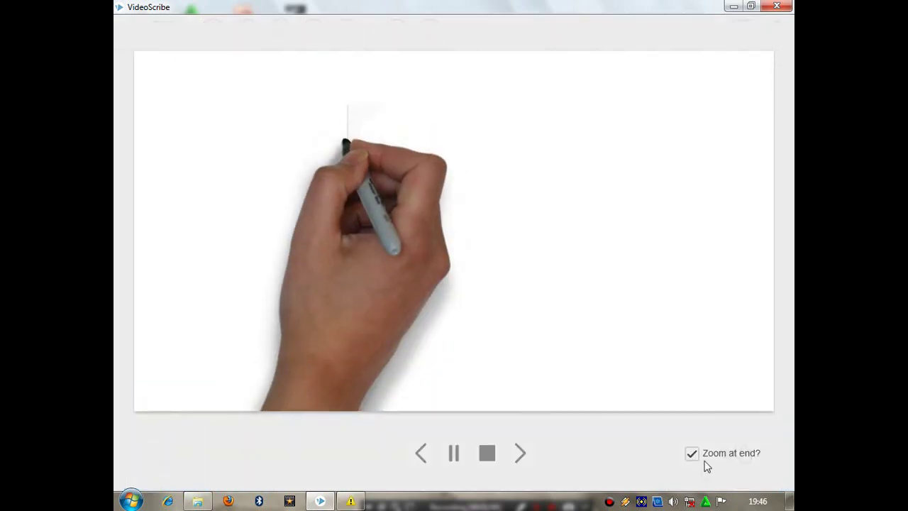
{"action": "left_click", "coordinate": [693, 455]}
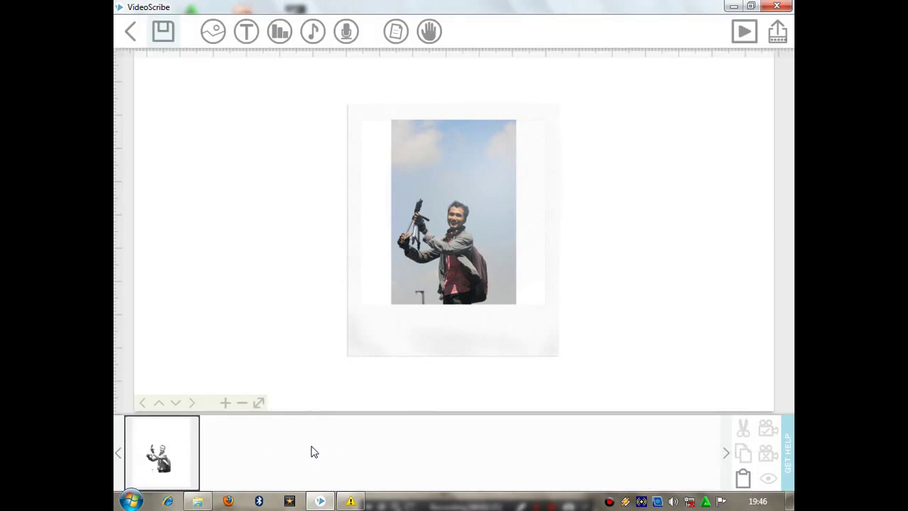
Scale the framed photo down slightly on the canvas and rotate it to about -17°
{"action": "left_click", "coordinate": [180, 448]}
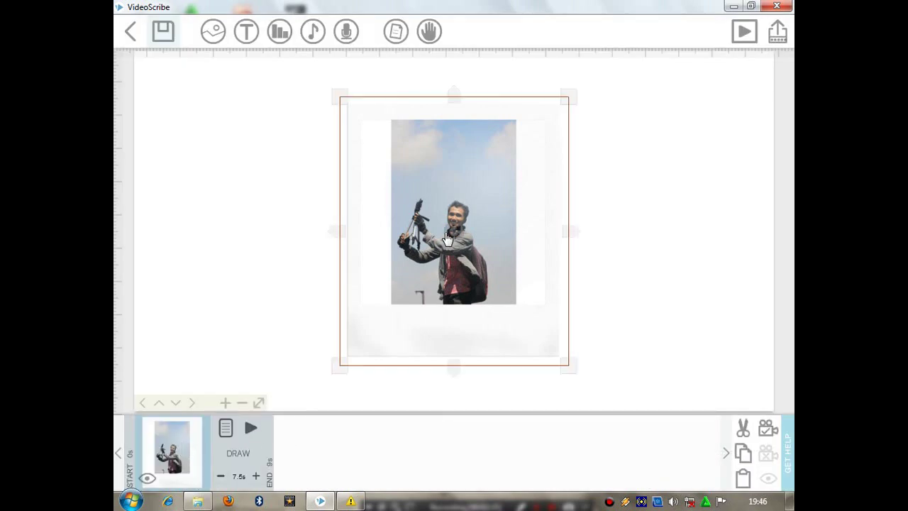
{"action": "mouse_move", "coordinate": [565, 103]}
{"action": "left_mouse_down"}
{"action": "mouse_move", "coordinate": [552, 138]}
{"action": "mouse_move", "coordinate": [567, 118]}
{"action": "left_mouse_up"}
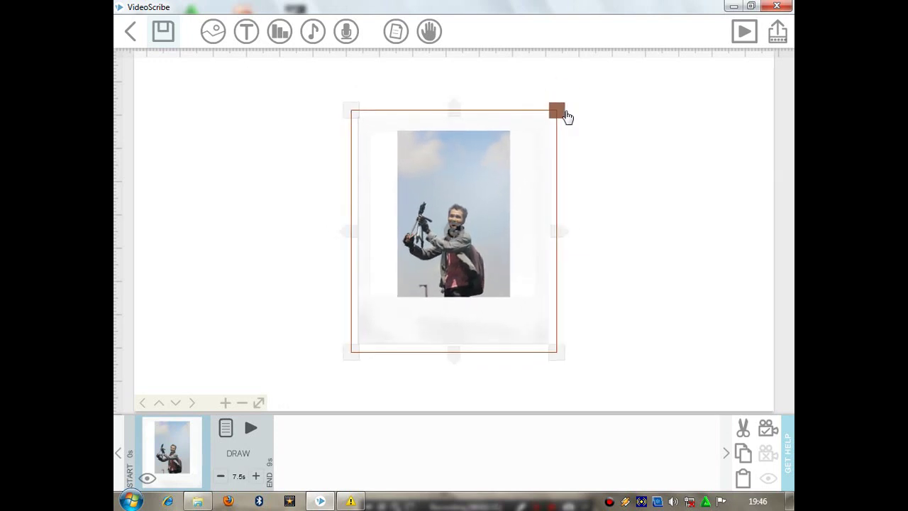
{"action": "mouse_move", "coordinate": [458, 236]}
{"action": "left_mouse_down"}
{"action": "mouse_move", "coordinate": [462, 243]}
{"action": "mouse_move", "coordinate": [466, 234]}
{"action": "left_mouse_up"}
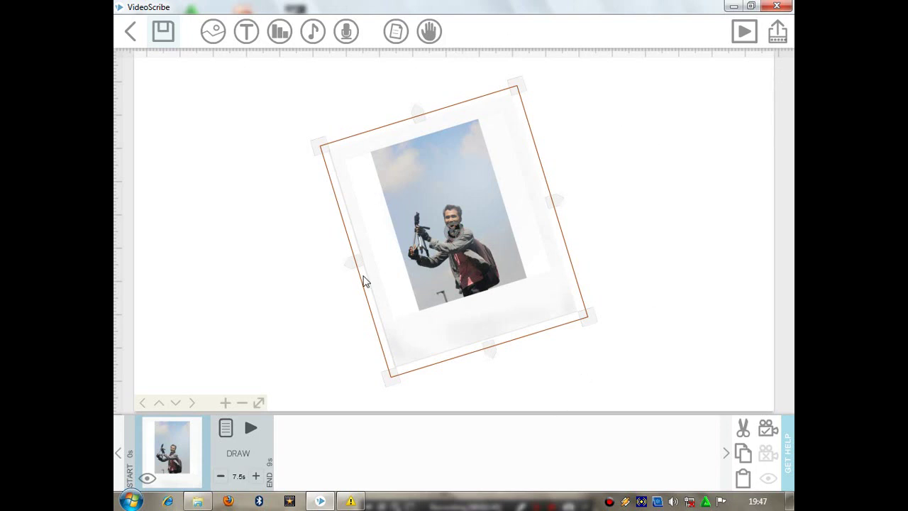
Change the photo's animation to Move In, entering from the top-left corner of the canvas
{"action": "double_click", "coordinate": [440, 226]}
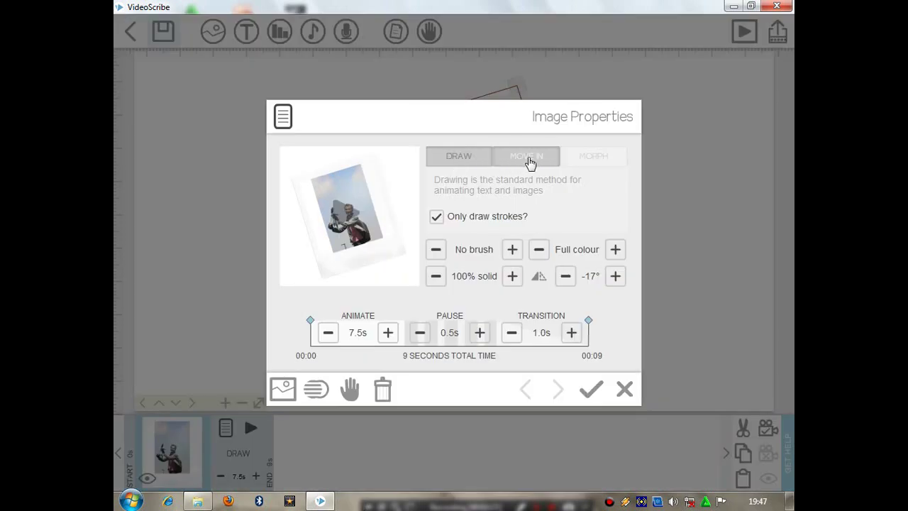
{"action": "left_click", "coordinate": [529, 162]}
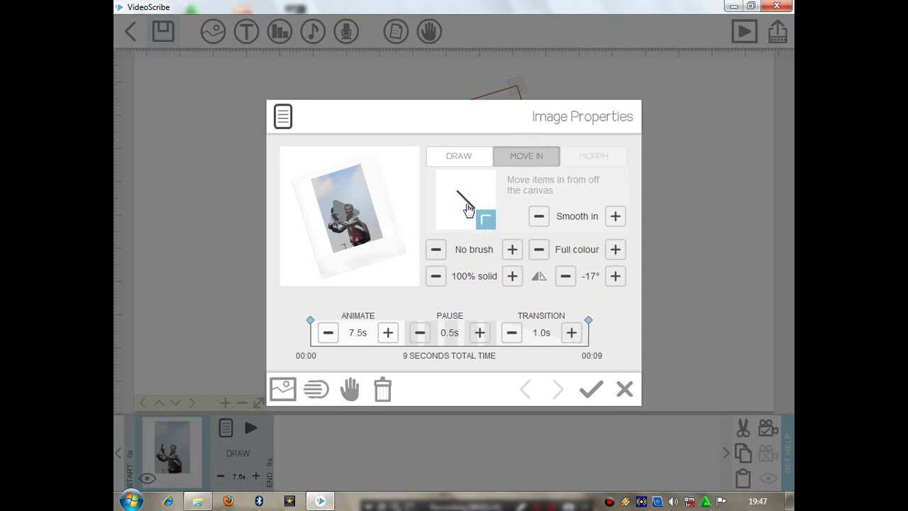
{"action": "mouse_move", "coordinate": [466, 224]}
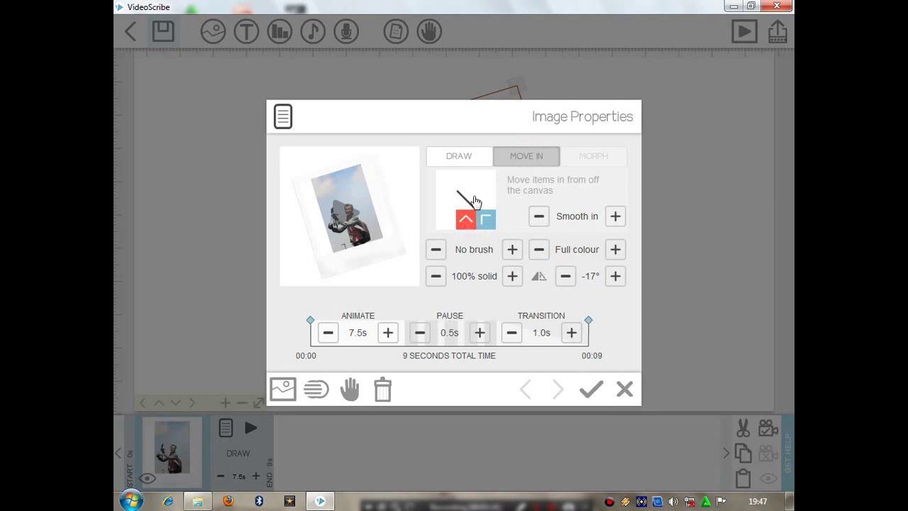
{"action": "left_click_drag", "start_coordinate": [467, 224], "coordinate": [469, 185]}
{"action": "left_click_drag", "start_coordinate": [468, 185], "coordinate": [448, 205]}
{"action": "left_click_drag", "start_coordinate": [447, 206], "coordinate": [447, 185]}
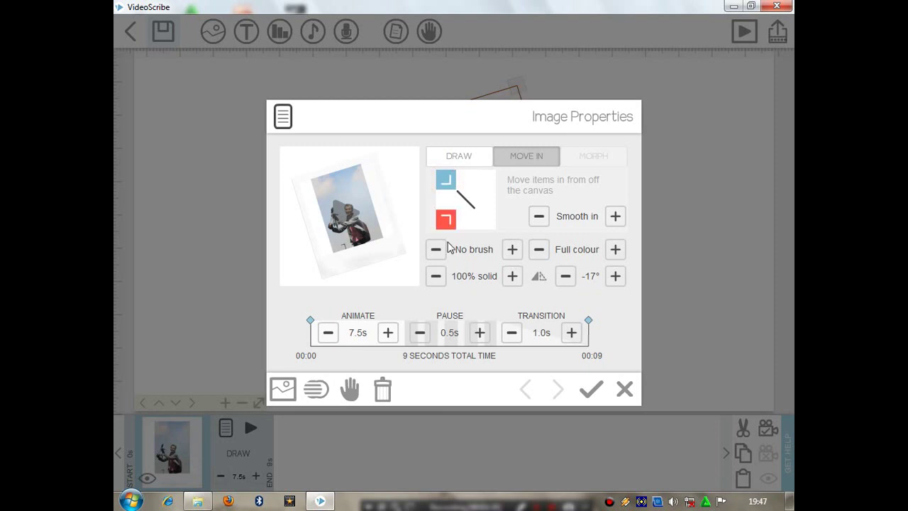
Set the photo's animate time to 0.5 s, apply the properties, and preview the scribe from that photo
{"action": "left_click", "coordinate": [328, 333]}
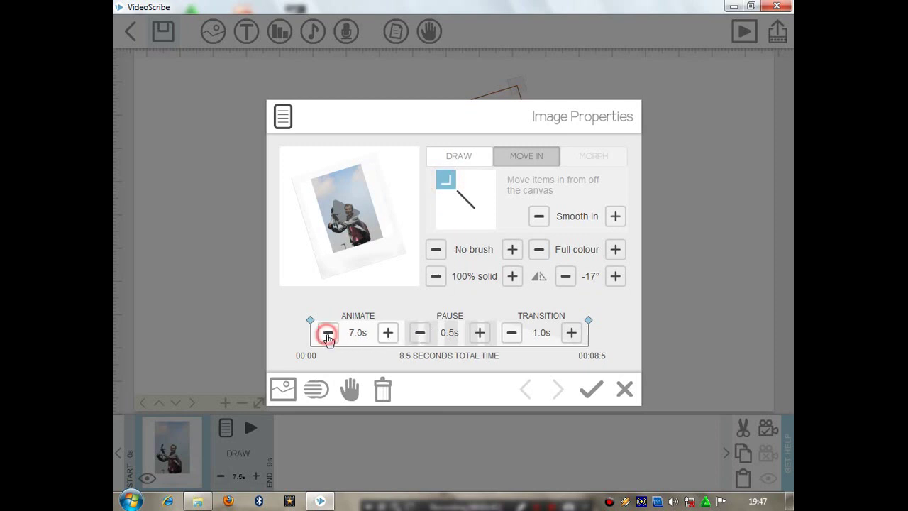
{"action": "left_click", "coordinate": [328, 333]}
{"action": "left_click", "coordinate": [328, 333]}
{"action": "left_click", "coordinate": [328, 333]}
{"action": "left_click", "coordinate": [328, 333]}
{"action": "left_click", "coordinate": [328, 333]}
{"action": "left_click", "coordinate": [328, 333]}
{"action": "left_click", "coordinate": [328, 334]}
{"action": "left_click", "coordinate": [328, 333]}
{"action": "left_click", "coordinate": [327, 334]}
{"action": "left_click", "coordinate": [328, 334]}
{"action": "left_click", "coordinate": [327, 334]}
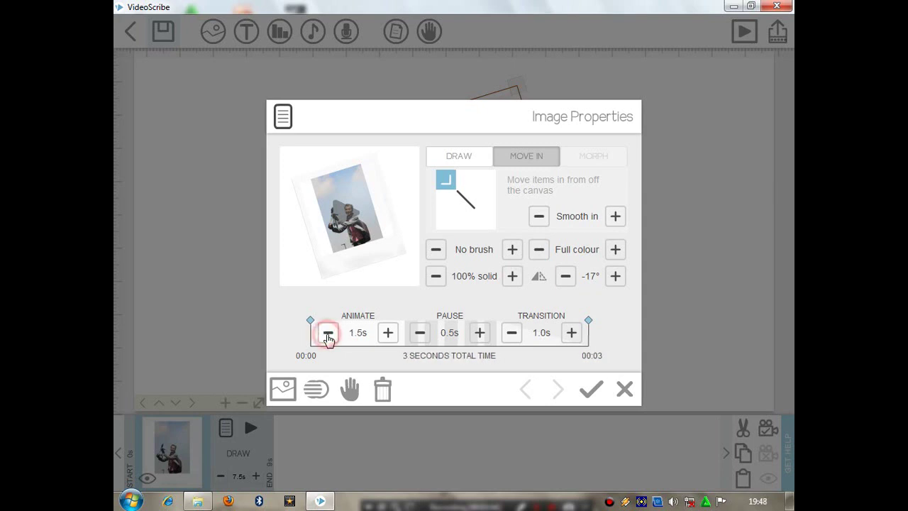
{"action": "left_click", "coordinate": [328, 333]}
{"action": "left_click", "coordinate": [328, 333]}
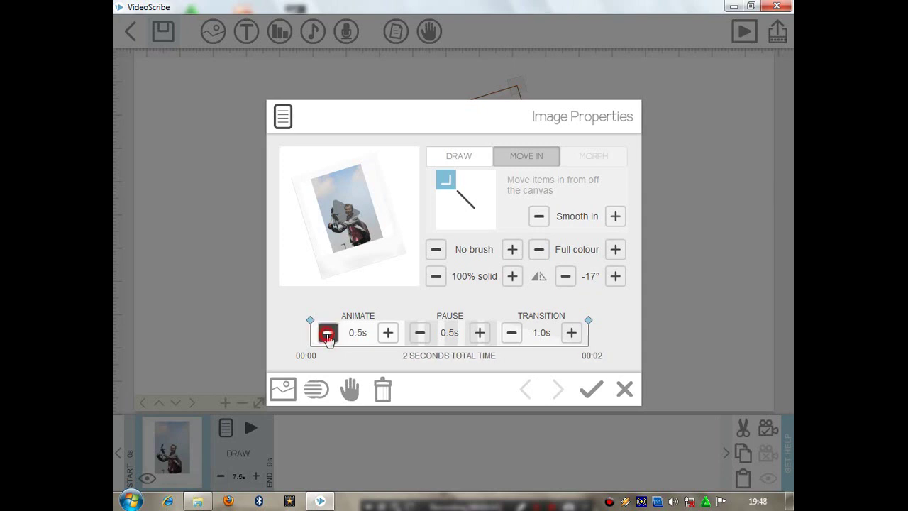
{"action": "left_click", "coordinate": [590, 389]}
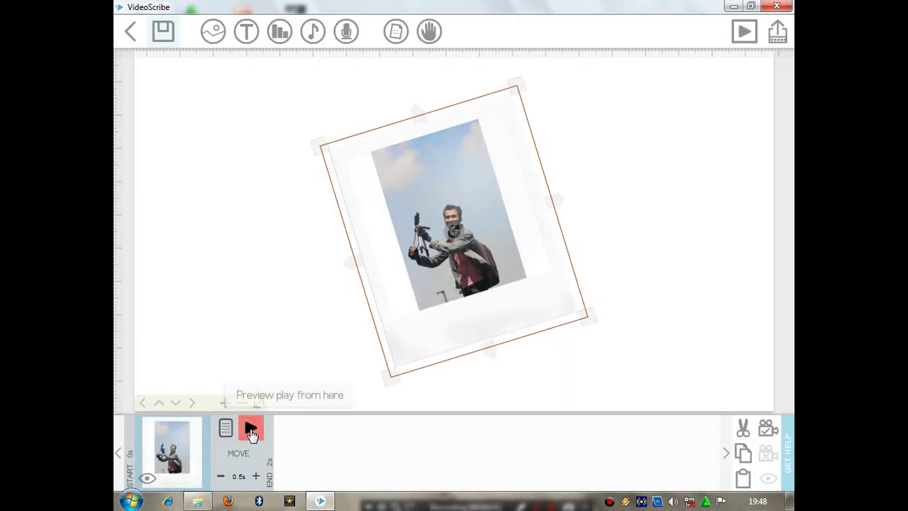
{"action": "left_click", "coordinate": [251, 432]}
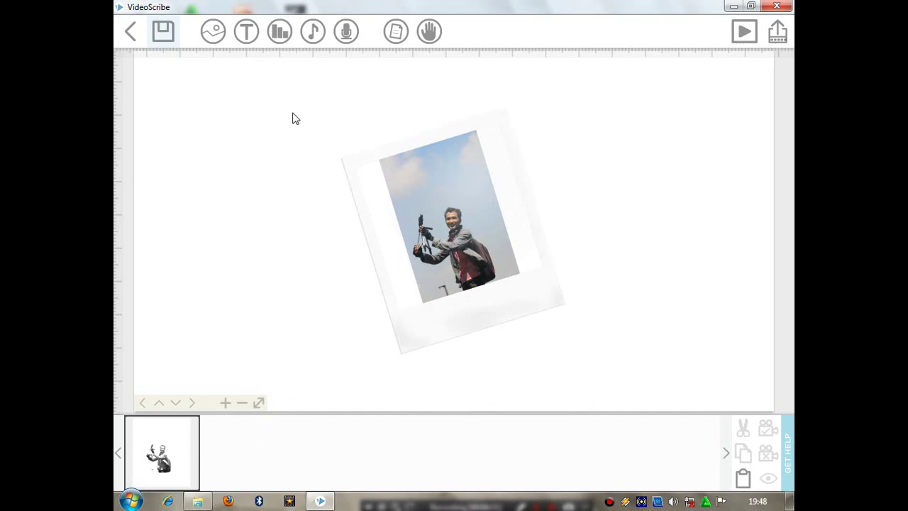
{"action": "left_click", "coordinate": [215, 34]}
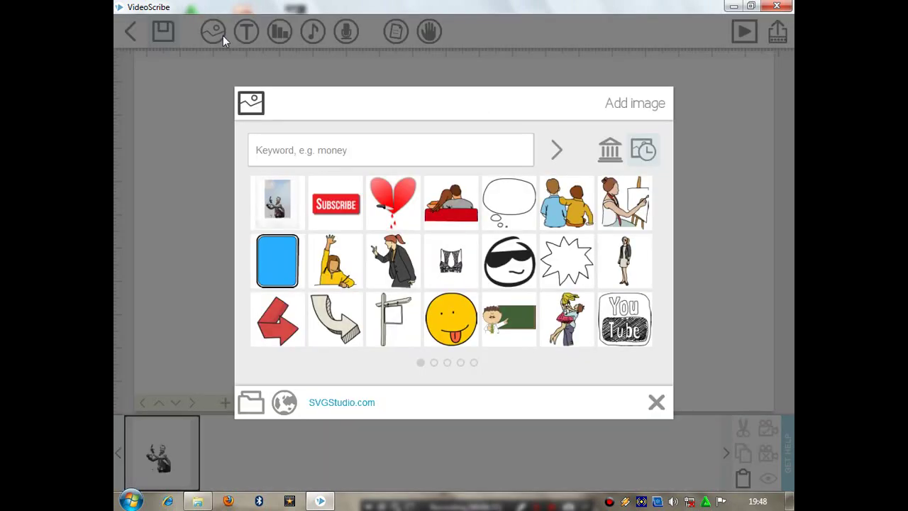
{"action": "left_click", "coordinate": [257, 408]}
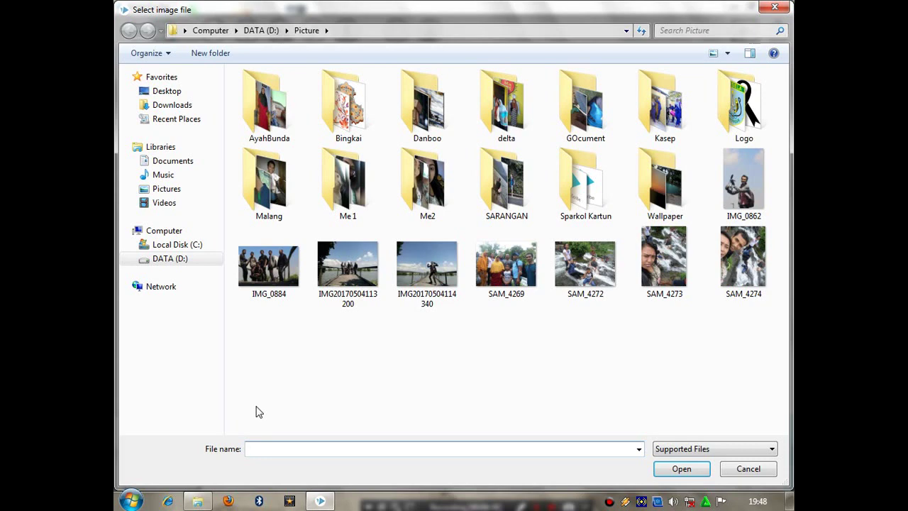
{"action": "double_click", "coordinate": [355, 204]}
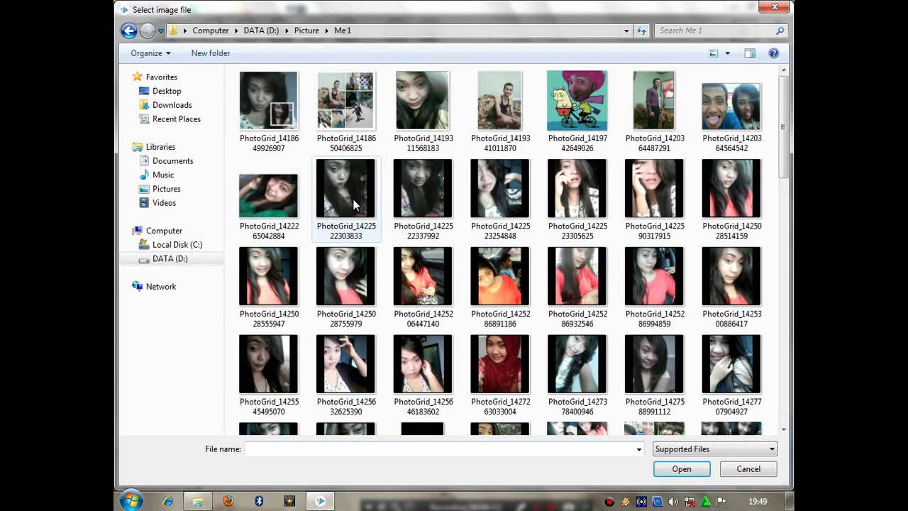
{"action": "left_click", "coordinate": [283, 202]}
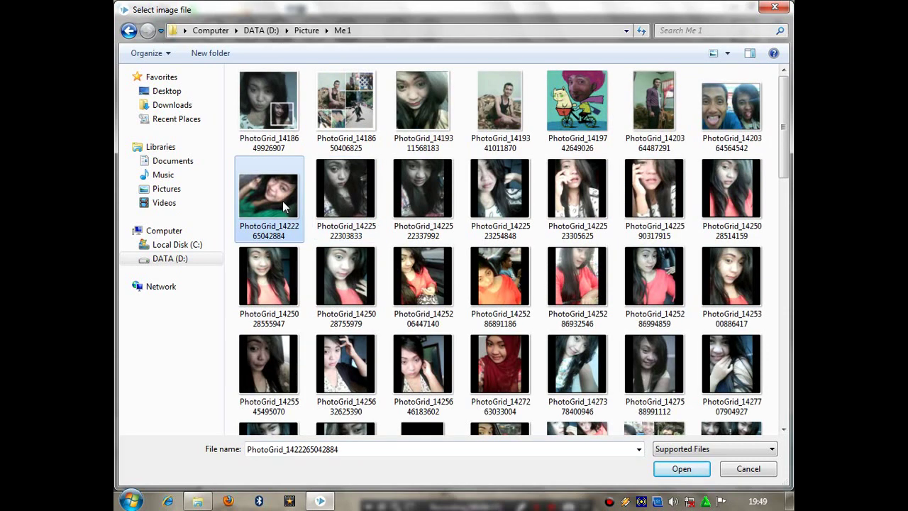
{"action": "double_click", "coordinate": [283, 201]}
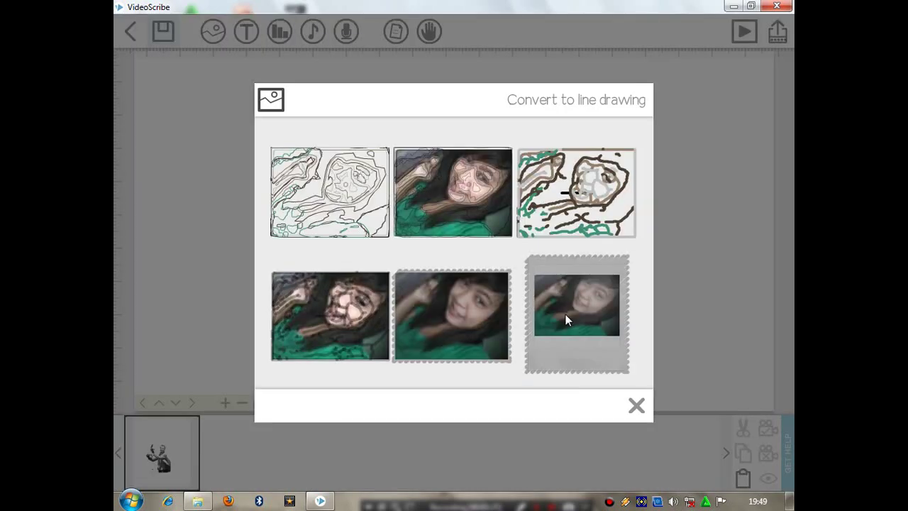
{"action": "left_click", "coordinate": [565, 314]}
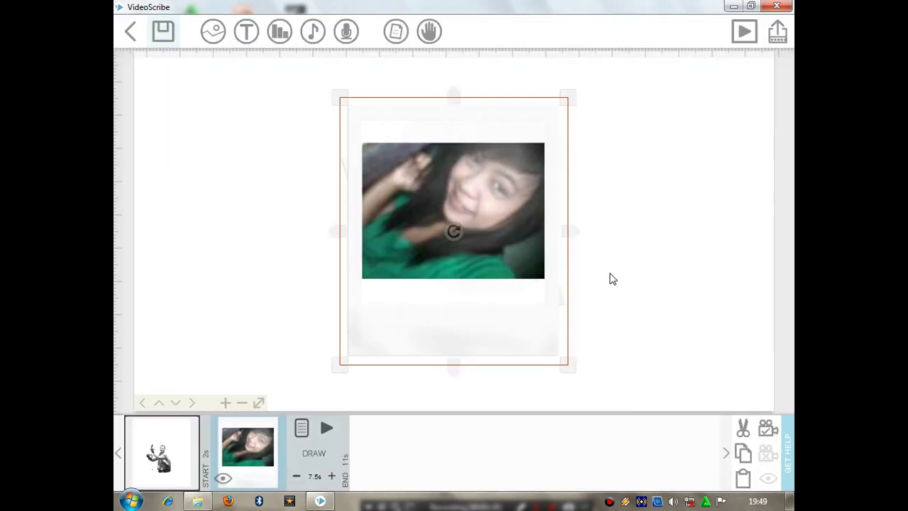
Rotate the second photo counterclockwise, shorten its draw time to 3.0 s, and preview the scribe from it
{"action": "left_click_drag", "start_coordinate": [454, 235], "coordinate": [483, 214]}
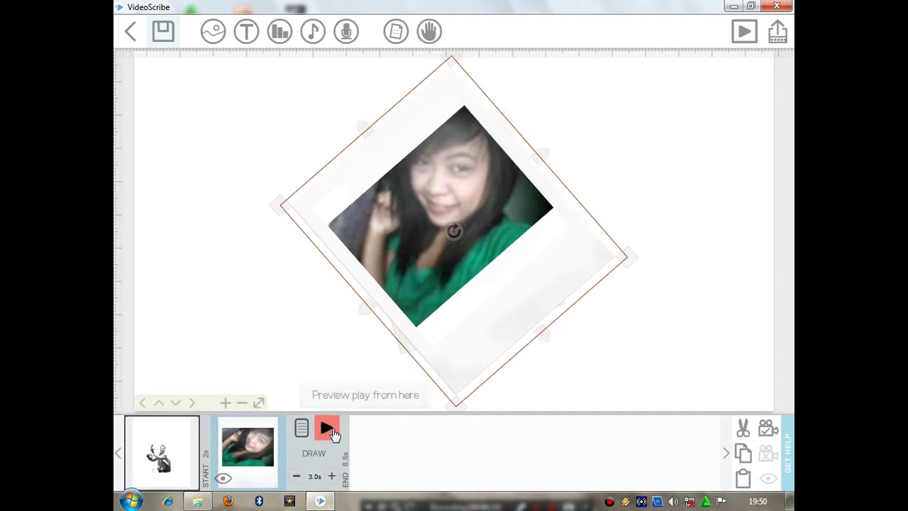
{"action": "left_click", "coordinate": [329, 429]}
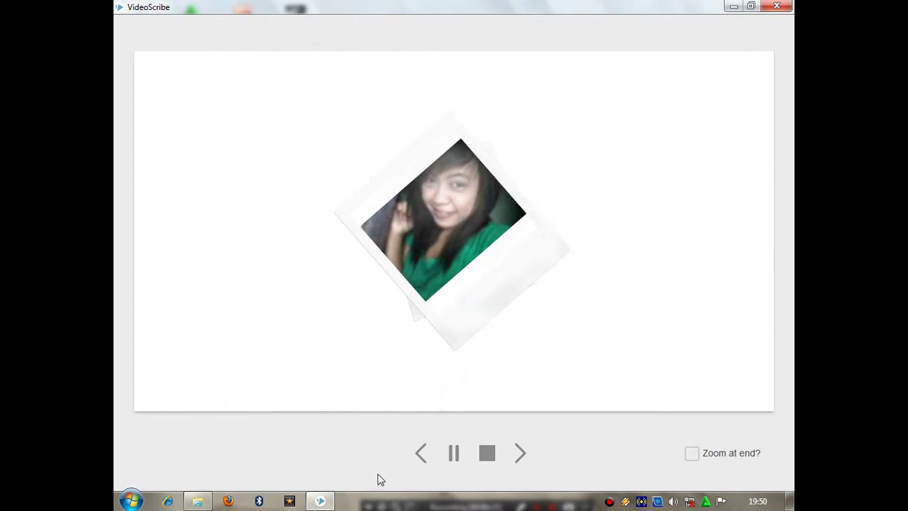
{"action": "left_click", "coordinate": [487, 454]}
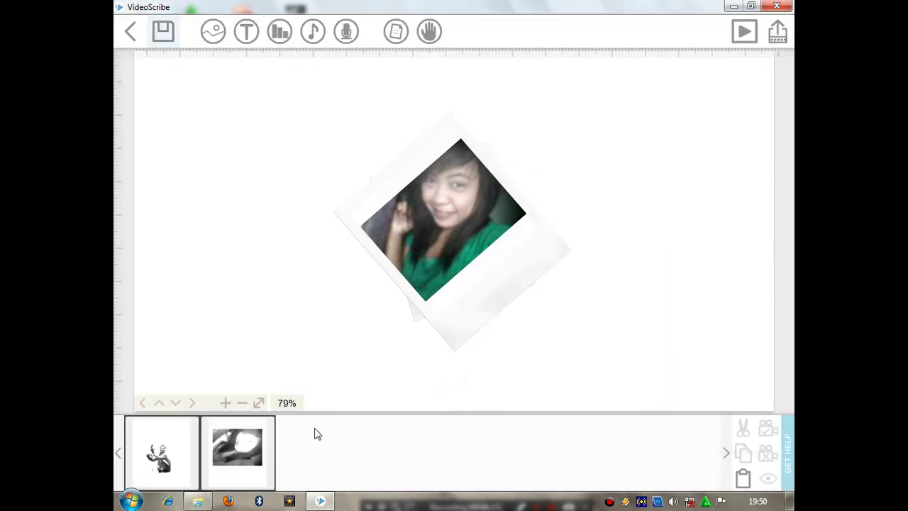
Move the second photo to the left of the first so they overlap only partly, and place it first in the timeline
{"action": "left_click", "coordinate": [452, 247]}
{"action": "left_click_drag", "start_coordinate": [482, 245], "coordinate": [623, 199]}
{"action": "left_click_drag", "start_coordinate": [722, 232], "coordinate": [408, 252]}
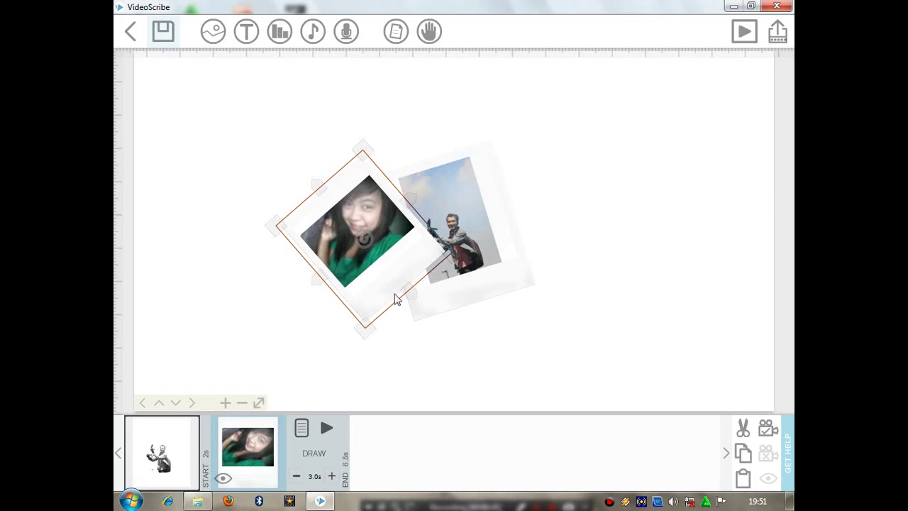
{"action": "left_click_drag", "start_coordinate": [287, 450], "coordinate": [164, 440]}
{"action": "left_click", "coordinate": [164, 440]}
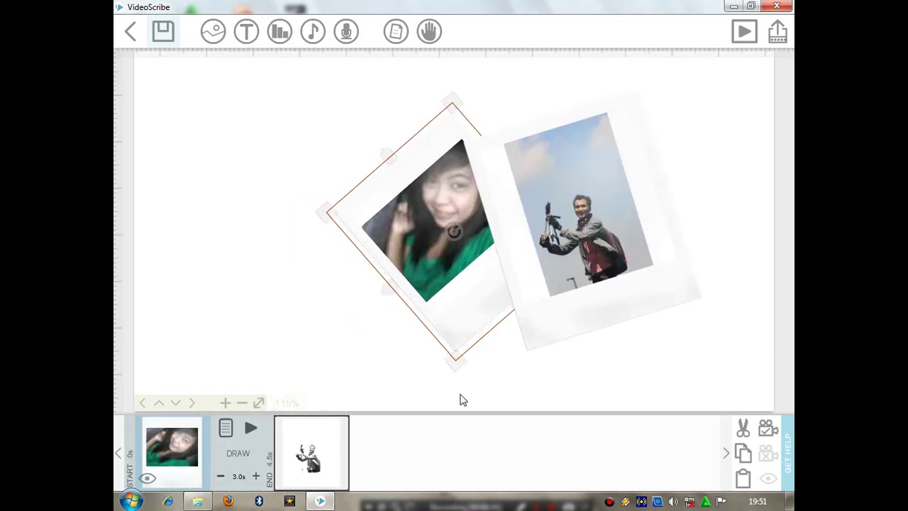
Shift the photo with the green outfit up and to the left, and preview the scribe from the start
{"action": "left_click_drag", "start_coordinate": [481, 254], "coordinate": [445, 198]}
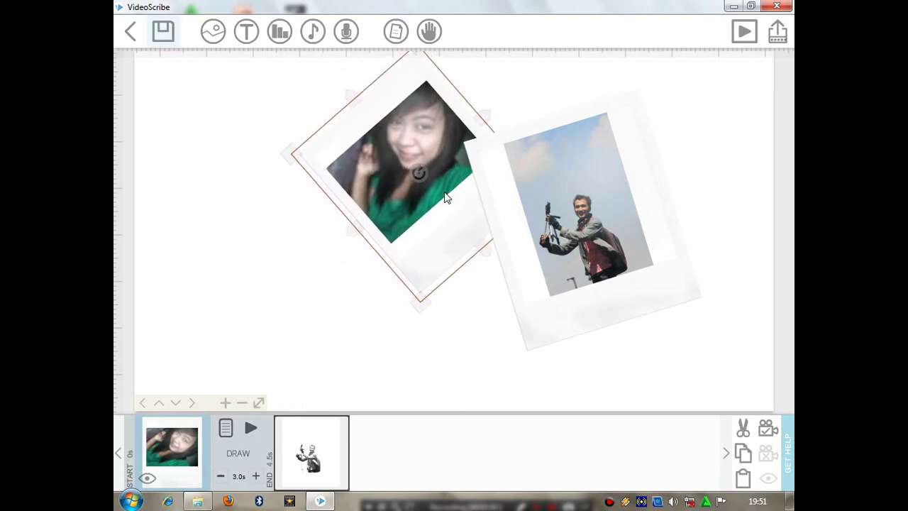
{"action": "left_click", "coordinate": [250, 427]}
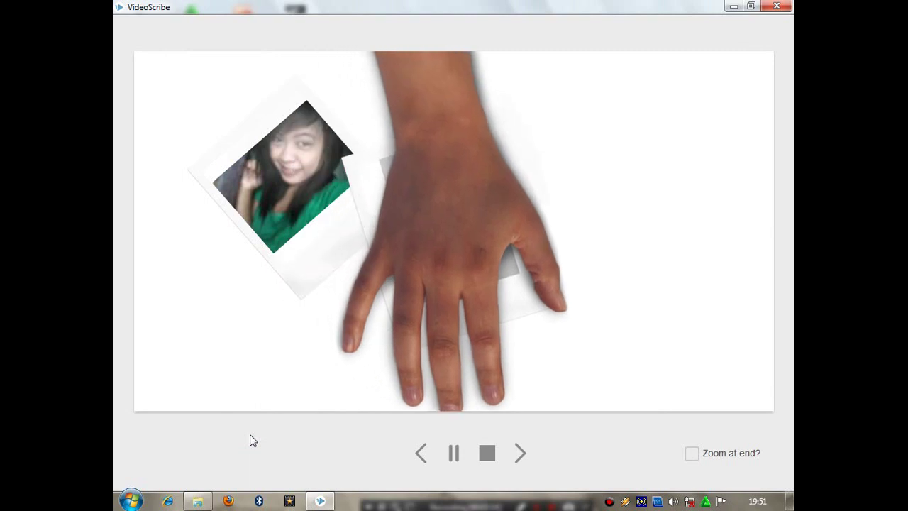
{"action": "left_click_drag", "start_coordinate": [574, 124], "coordinate": [646, 139]}
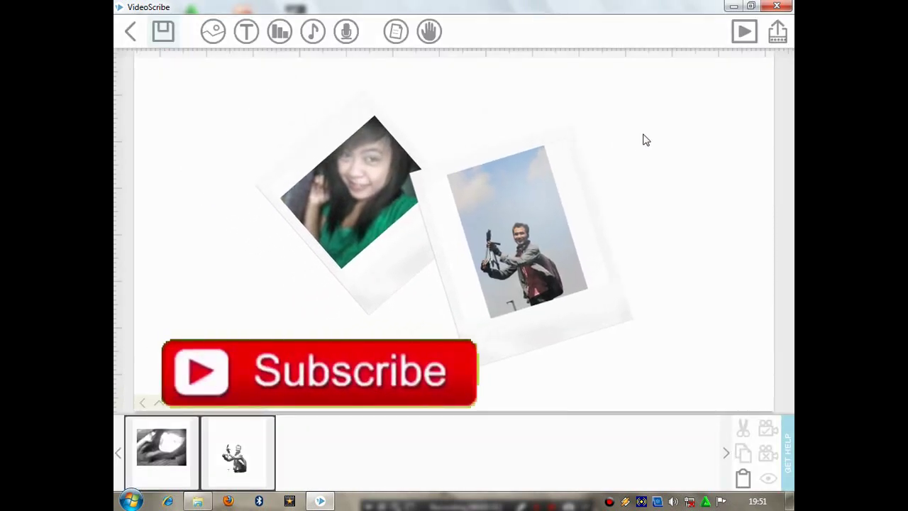